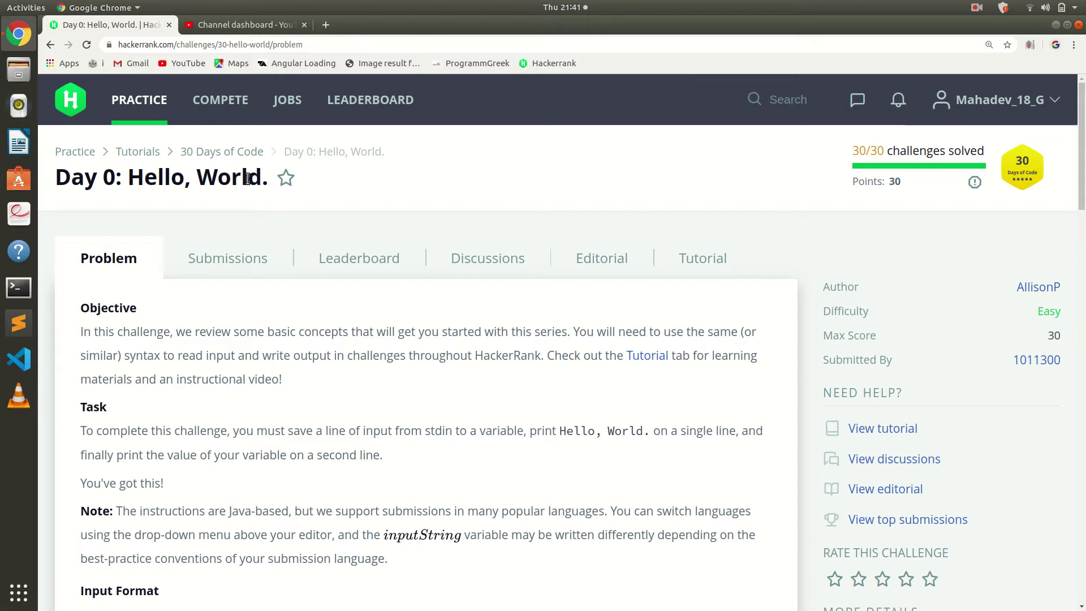
{"action": "left_click_drag", "start_coordinate": [270, 175], "coordinate": [55, 179]}
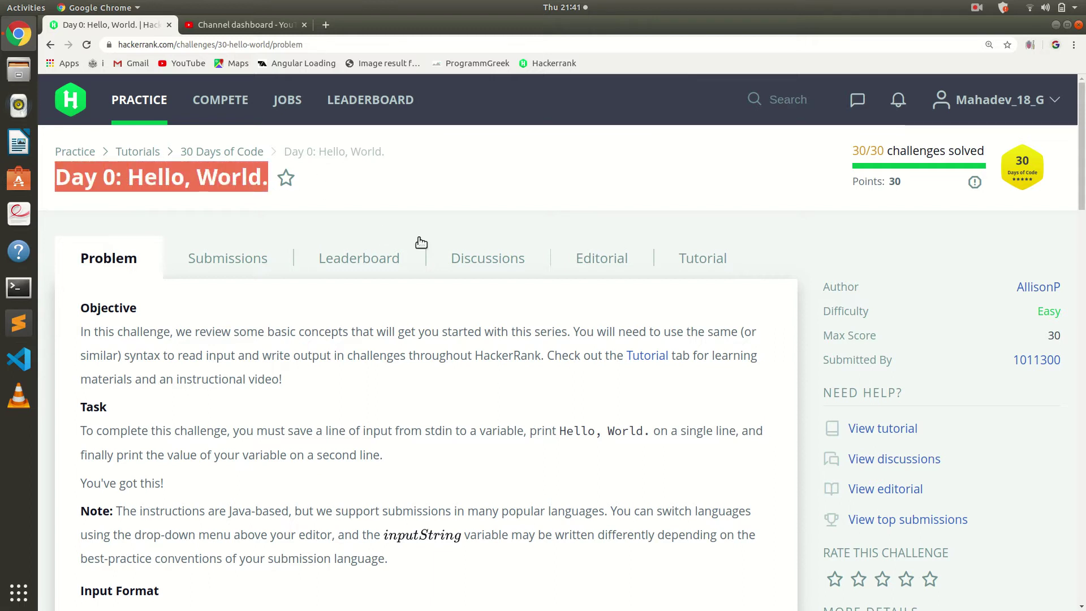
{"action": "scroll", "coordinate": [465, 306], "scroll_direction": "down", "scroll_amount": 1}
{"action": "scroll", "coordinate": [465, 247], "scroll_direction": "down", "scroll_amount": 3}
{"action": "scroll", "coordinate": [584, 223], "scroll_direction": "down", "scroll_amount": 2}
{"action": "scroll", "coordinate": [595, 222], "scroll_direction": "down", "scroll_amount": 3}
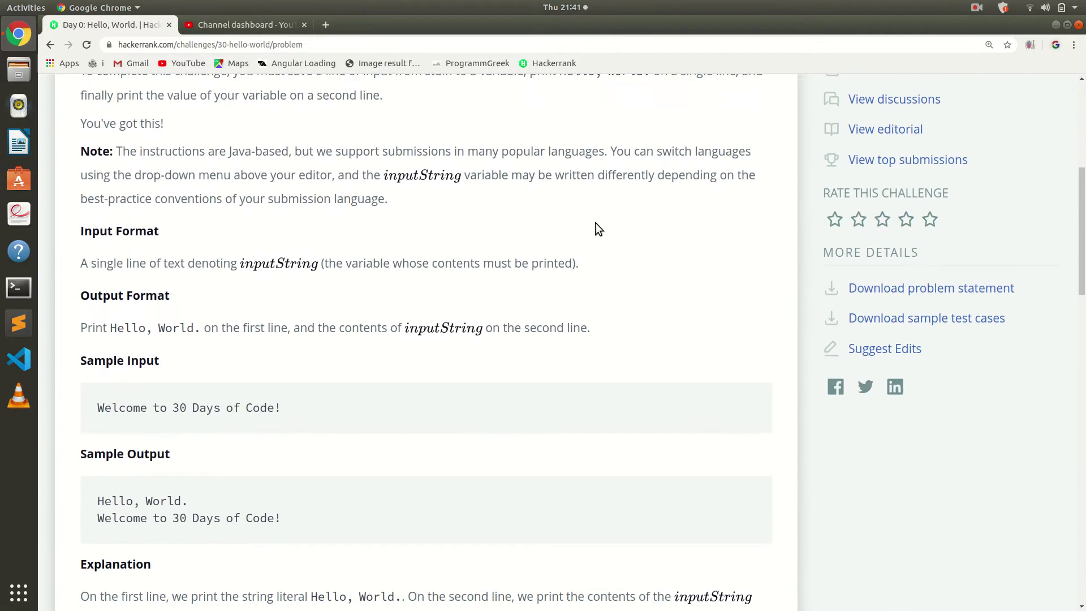
{"action": "scroll", "coordinate": [569, 331], "scroll_direction": "up", "scroll_amount": 1}
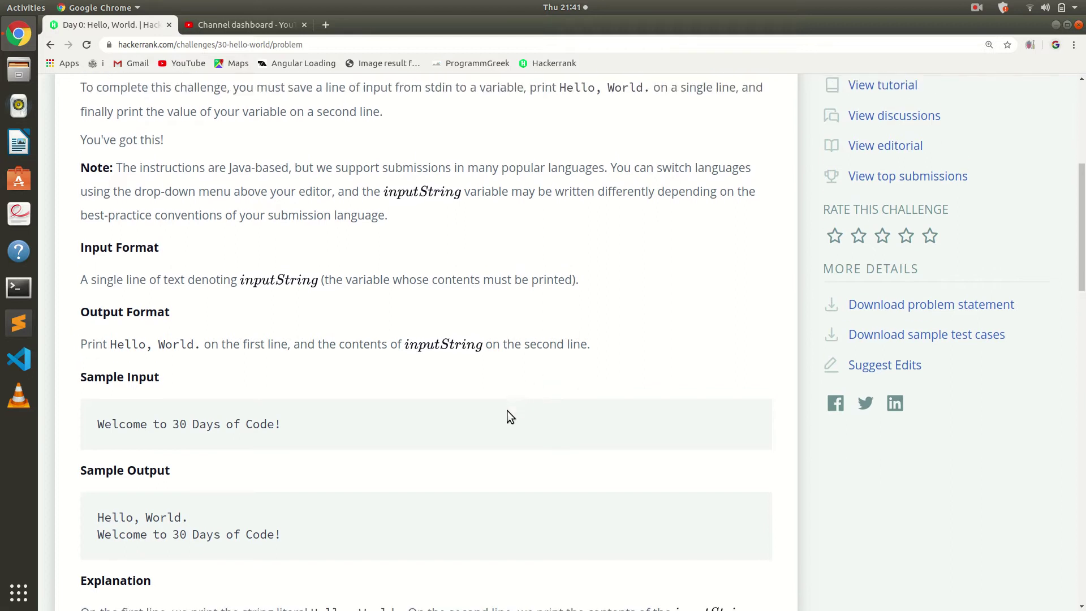
{"action": "scroll", "coordinate": [475, 391], "scroll_direction": "down", "scroll_amount": 3}
Step: Review the sample input 'Welcome to 30 Days of Code!' and the two expected output lines
{"action": "left_click_drag", "start_coordinate": [303, 323], "coordinate": [56, 342]}
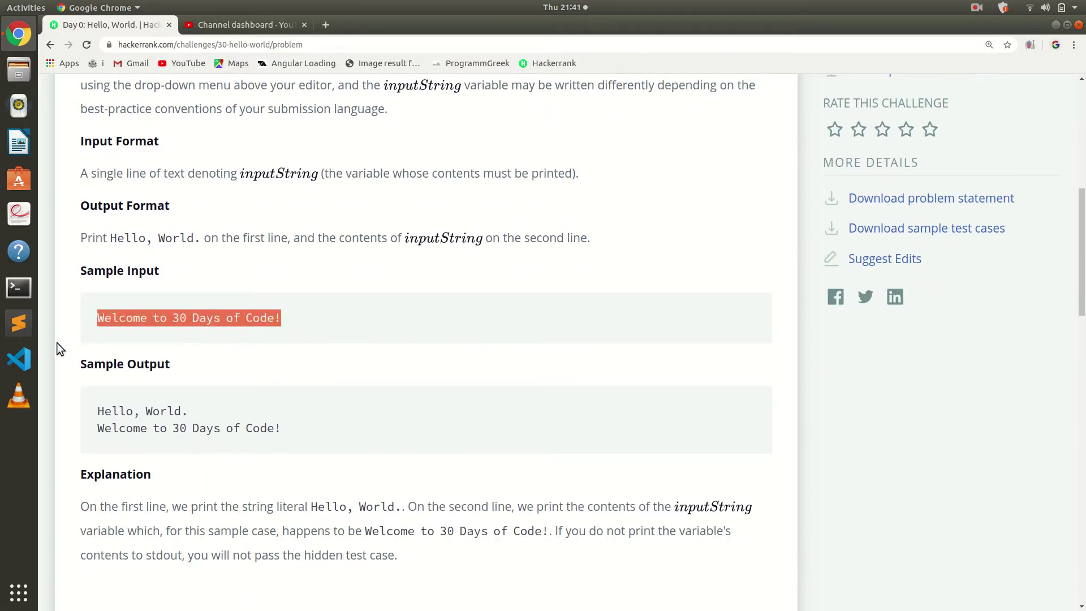
{"action": "left_click", "coordinate": [269, 344]}
{"action": "left_click_drag", "start_coordinate": [283, 319], "coordinate": [148, 316]}
{"action": "left_click", "coordinate": [314, 364]}
{"action": "left_click_drag", "start_coordinate": [202, 411], "coordinate": [91, 420]}
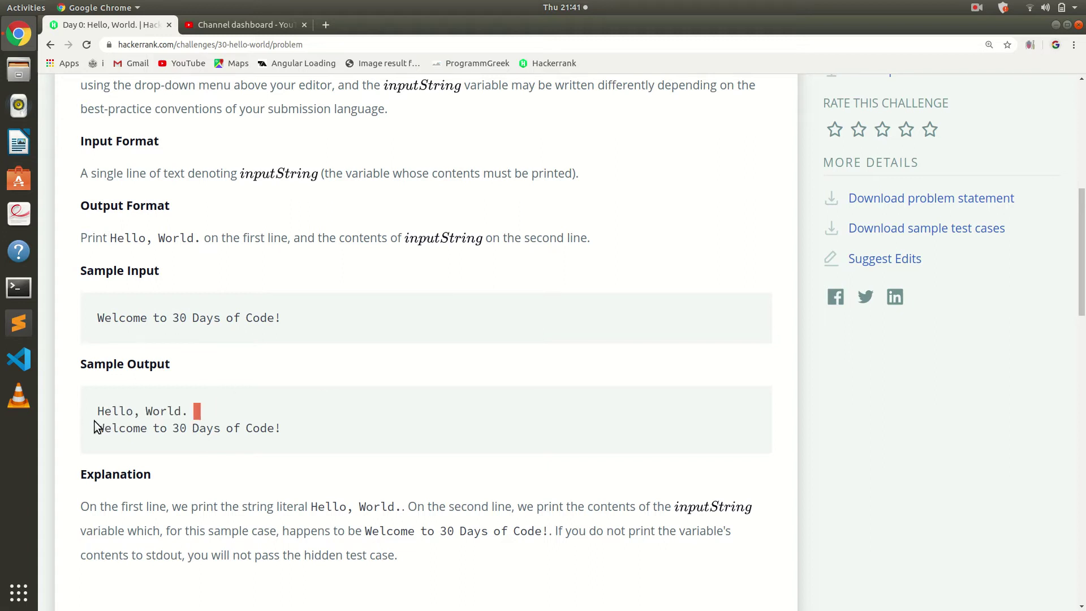
{"action": "left_click_drag", "start_coordinate": [282, 429], "coordinate": [88, 451]}
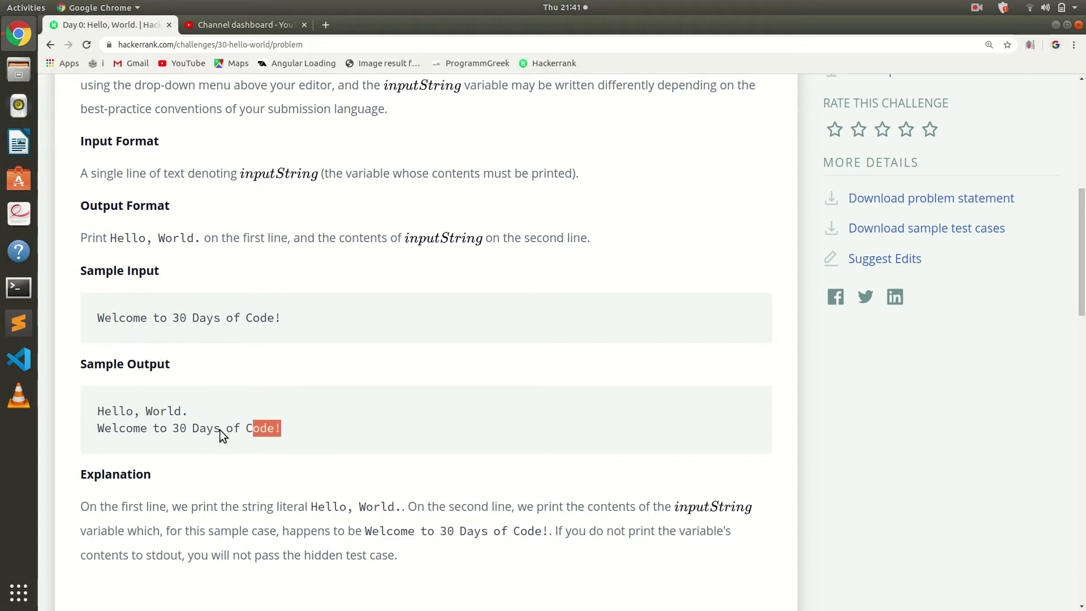
{"action": "left_click", "coordinate": [179, 445]}
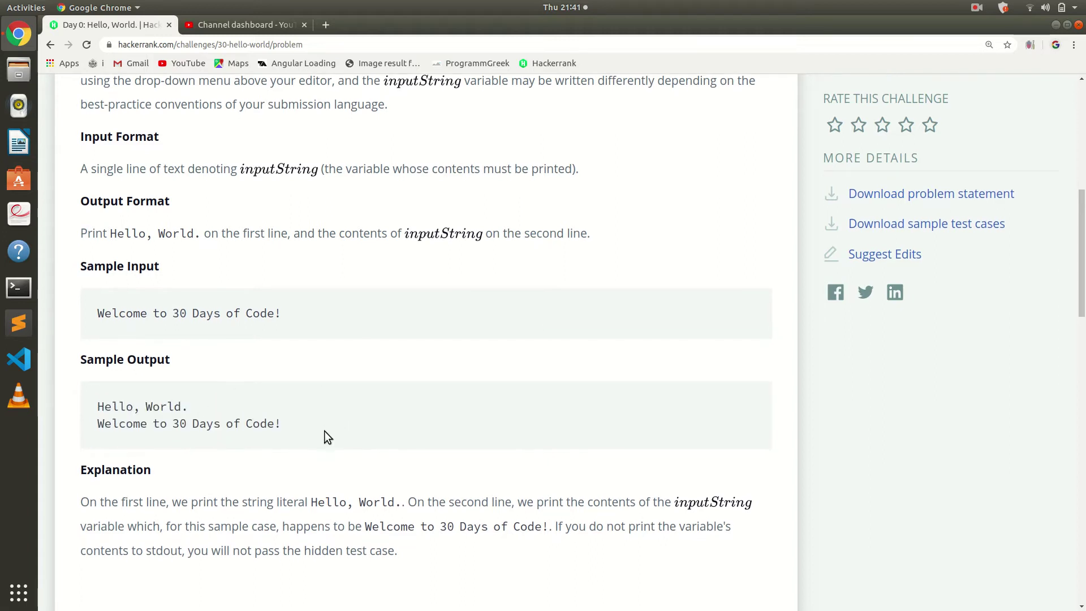
{"action": "scroll", "coordinate": [327, 432], "scroll_direction": "down", "scroll_amount": 4}
{"action": "scroll", "coordinate": [433, 461], "scroll_direction": "down", "scroll_amount": 5}
{"action": "scroll", "coordinate": [433, 460], "scroll_direction": "down", "scroll_amount": 3}
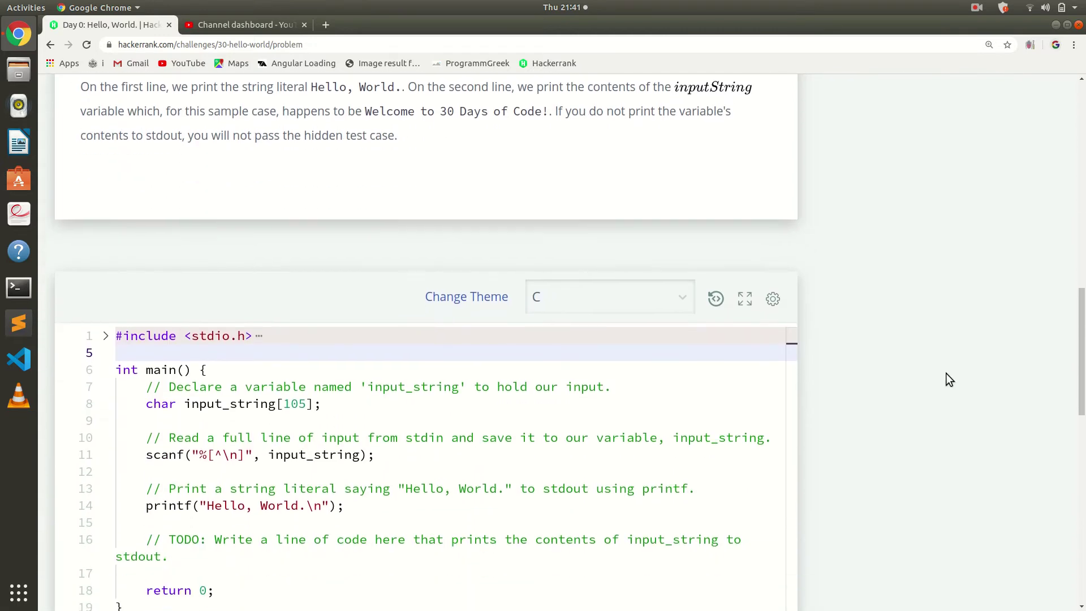
{"action": "scroll", "coordinate": [679, 339], "scroll_direction": "down", "scroll_amount": 3}
Step: Unfold the include lines and inspect the input_string declaration and its scanf [^\n] format
{"action": "left_click", "coordinate": [260, 215]}
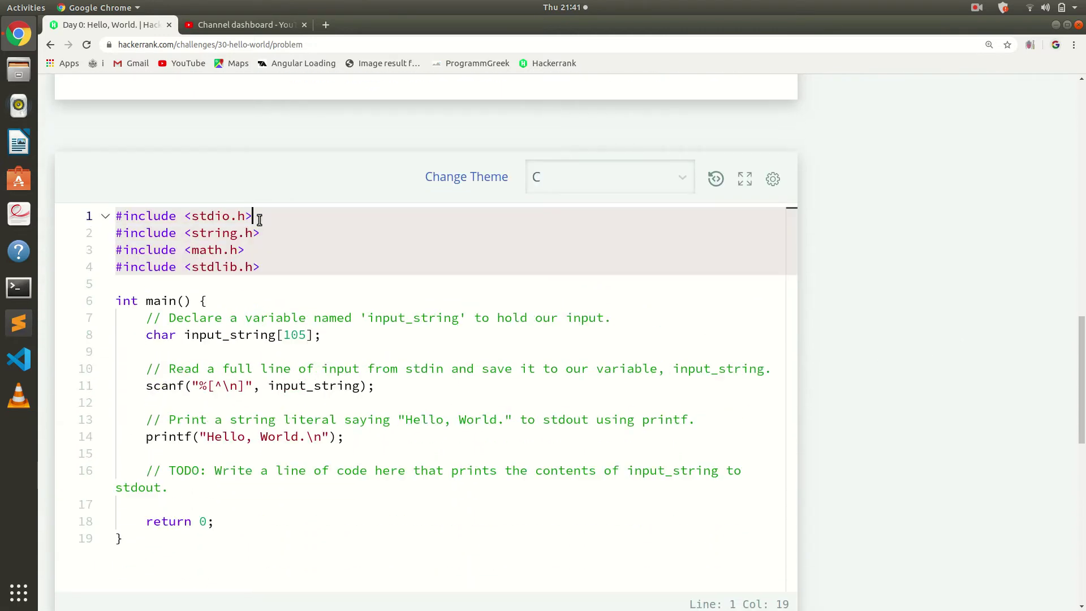
{"action": "scroll", "coordinate": [679, 339], "scroll_direction": "down", "scroll_amount": 3}
{"action": "scroll", "coordinate": [290, 368], "scroll_direction": "up", "scroll_amount": 3}
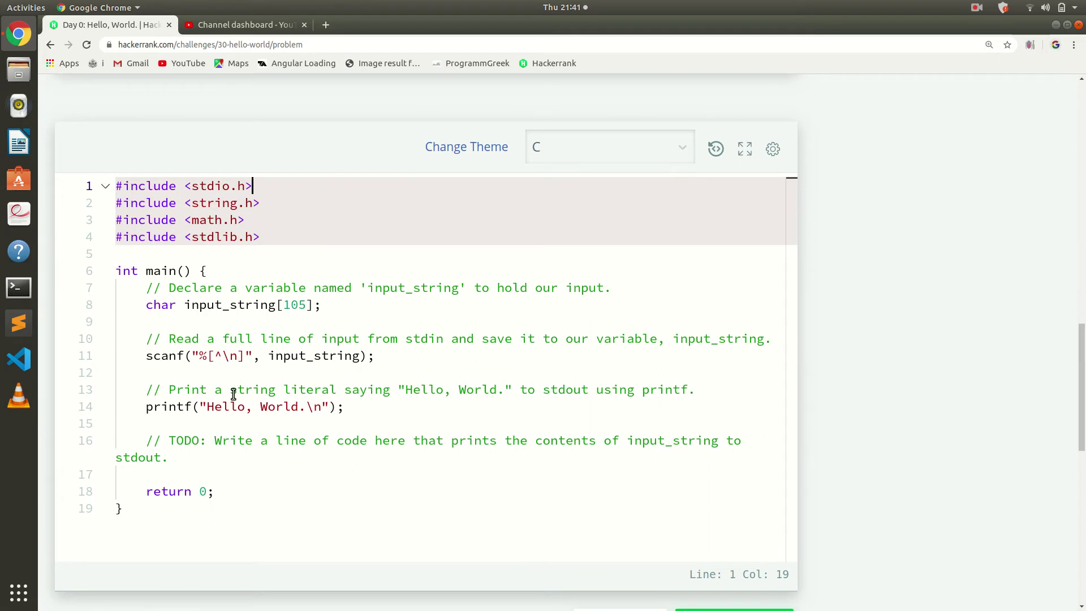
{"action": "scroll", "coordinate": [255, 357], "scroll_direction": "up", "scroll_amount": 1}
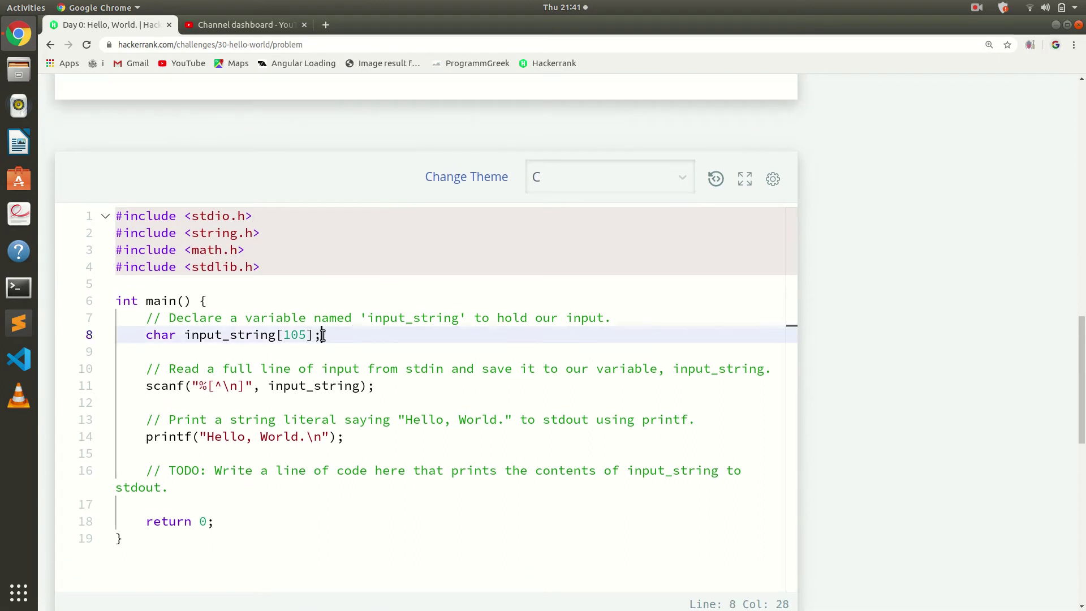
{"action": "left_click_drag", "start_coordinate": [321, 335], "coordinate": [171, 335]}
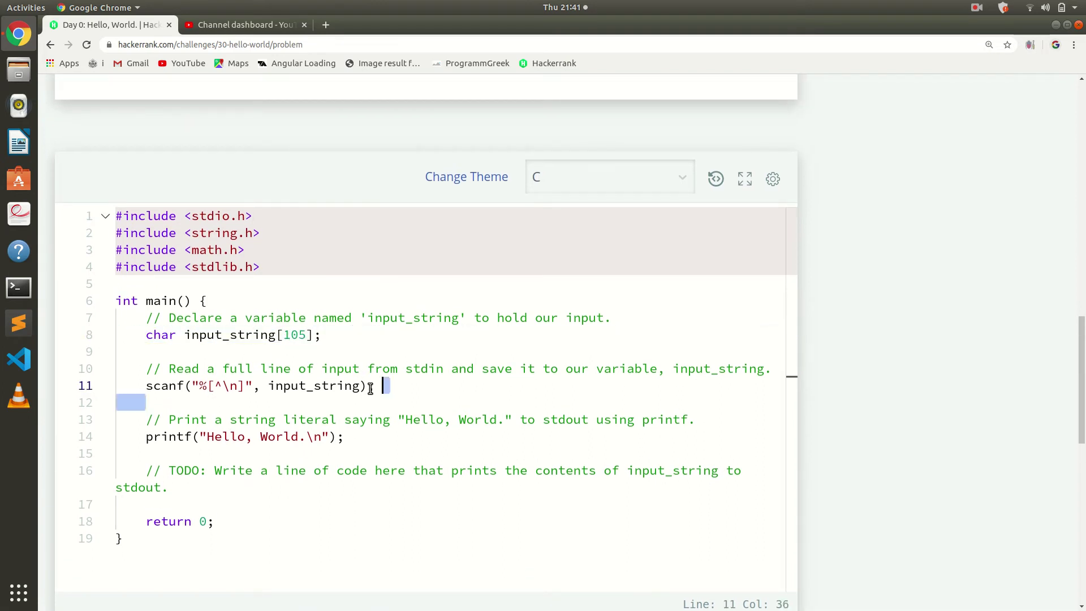
{"action": "left_click_drag", "start_coordinate": [379, 392], "coordinate": [147, 387]}
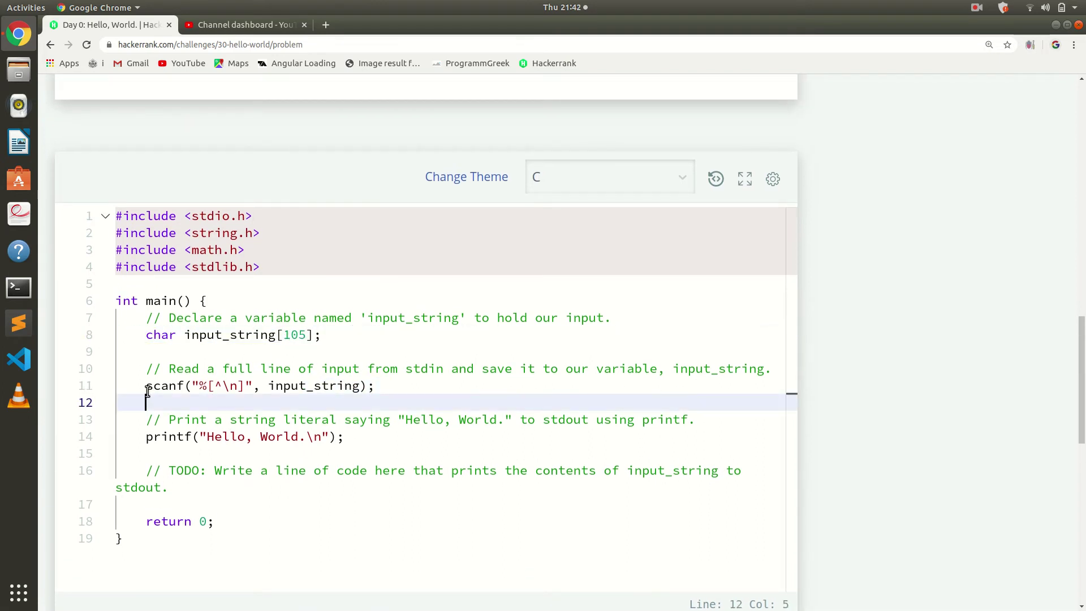
{"action": "left_click", "coordinate": [251, 393]}
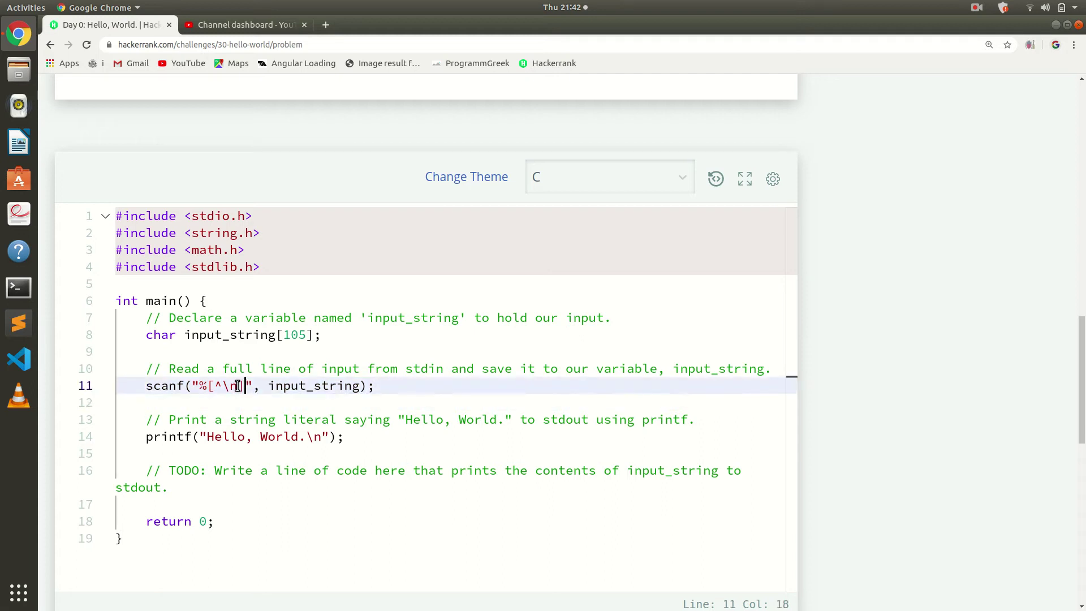
{"action": "left_click_drag", "start_coordinate": [246, 386], "coordinate": [207, 387]}
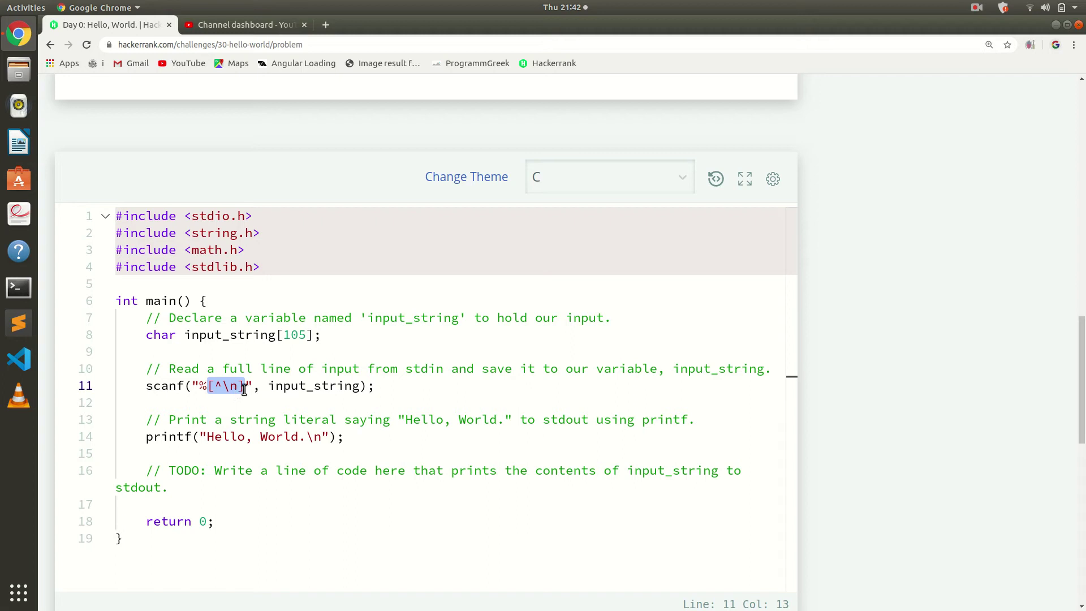
{"action": "left_click", "coordinate": [246, 388]}
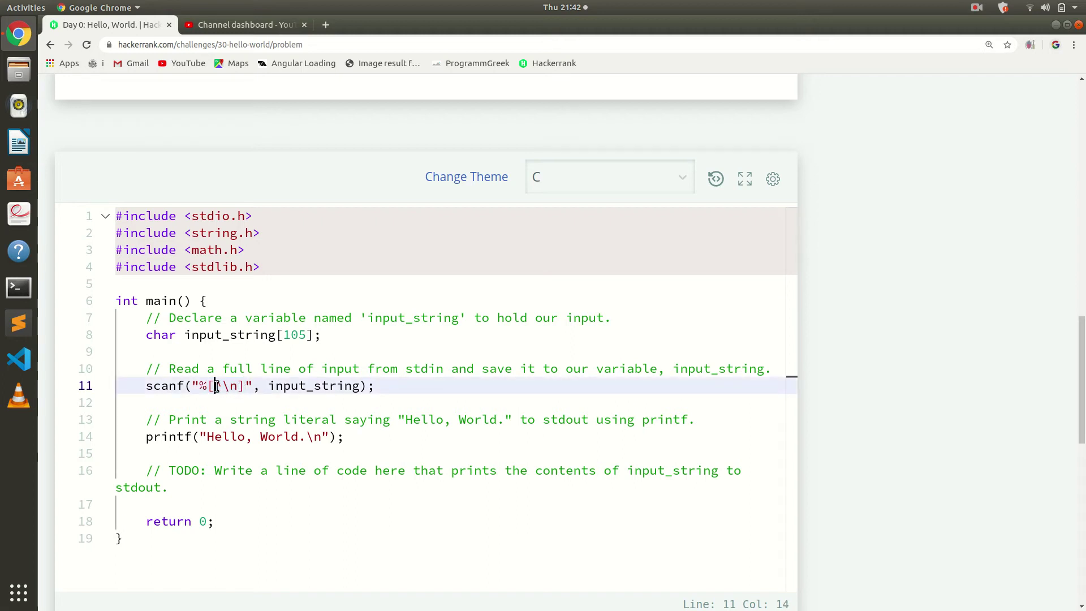
{"action": "mouse_move", "coordinate": [215, 386]}
{"action": "left_mouse_down"}
{"action": "mouse_move", "coordinate": [238, 385]}
{"action": "mouse_move", "coordinate": [212, 400]}
{"action": "mouse_move", "coordinate": [233, 387]}
{"action": "left_mouse_up"}
{"action": "key", "text": "Down"}
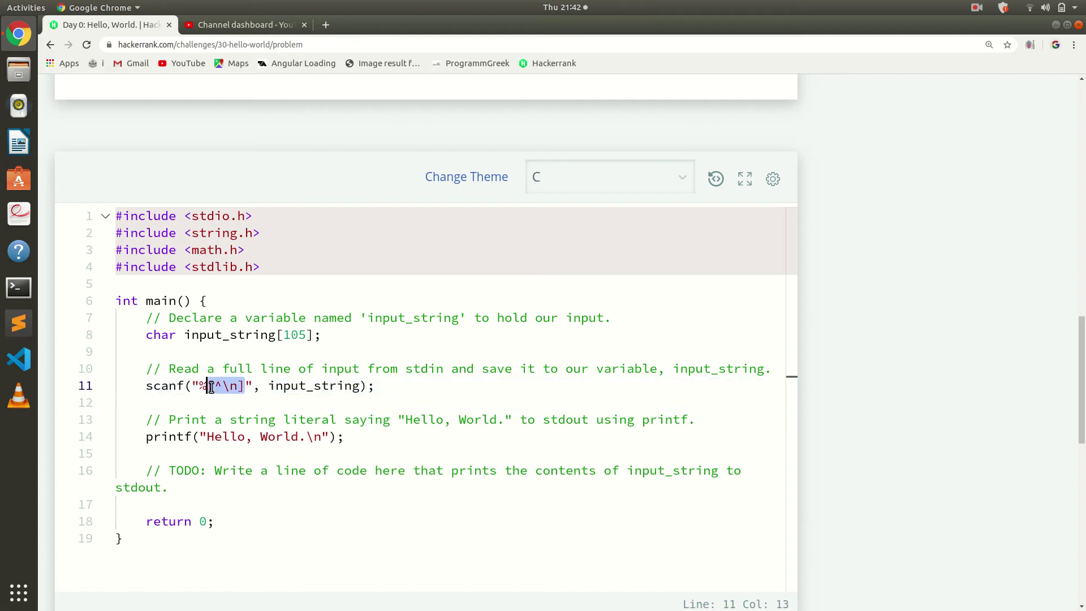
{"action": "left_click", "coordinate": [223, 402]}
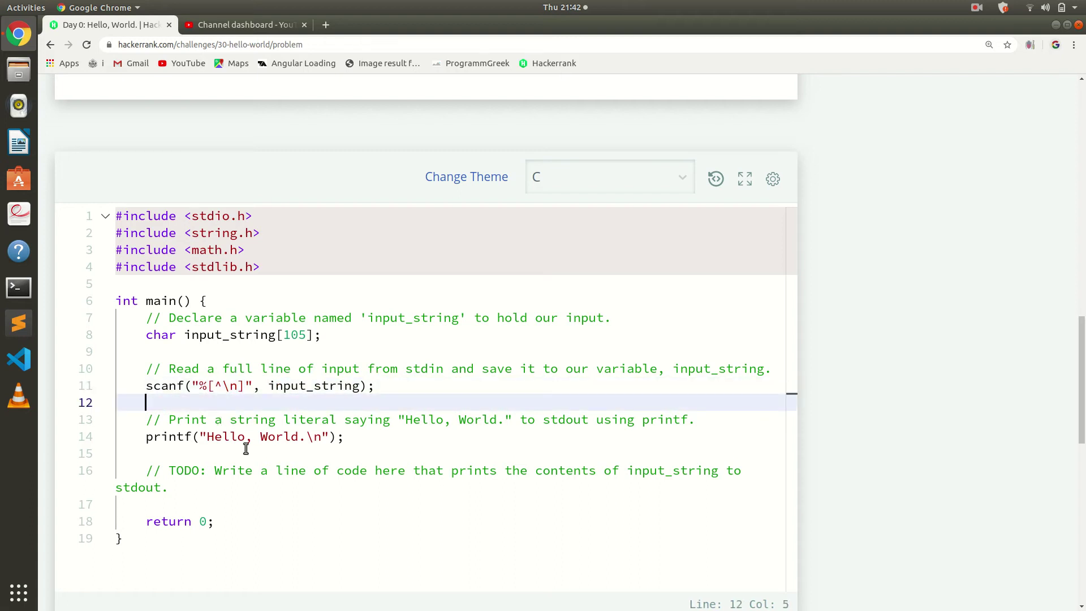
Step: Insert printf("%s",input_string); below the Hello, World line, autocompleting input_string
{"action": "left_click", "coordinate": [143, 437]}
{"action": "left_click_drag", "start_coordinate": [142, 437], "coordinate": [370, 433]}
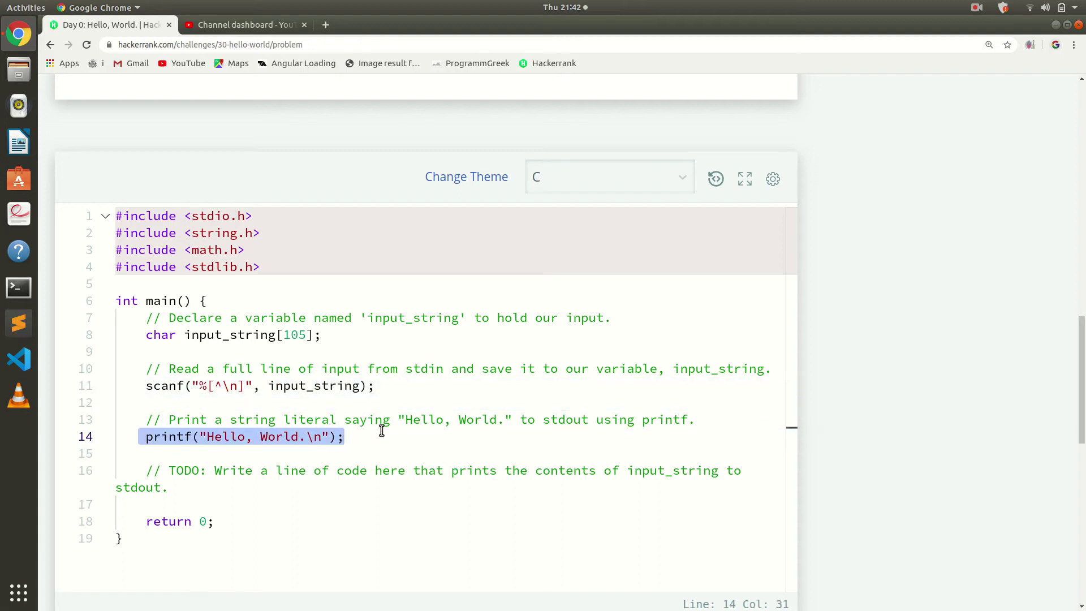
{"action": "left_click", "coordinate": [359, 437]}
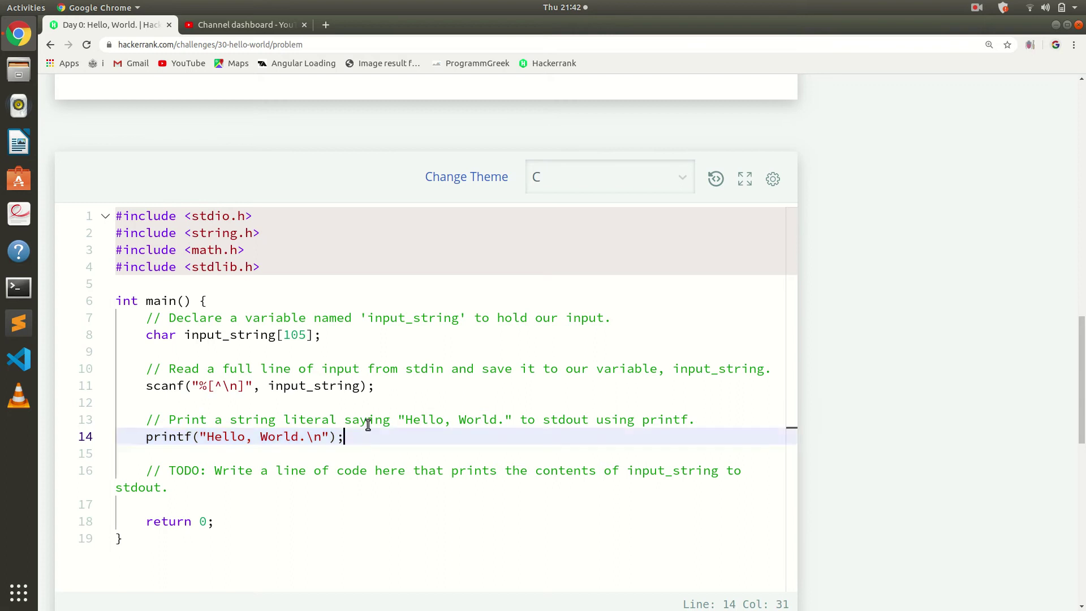
{"action": "key", "text": "Return"}
{"action": "type", "text": "pri"}
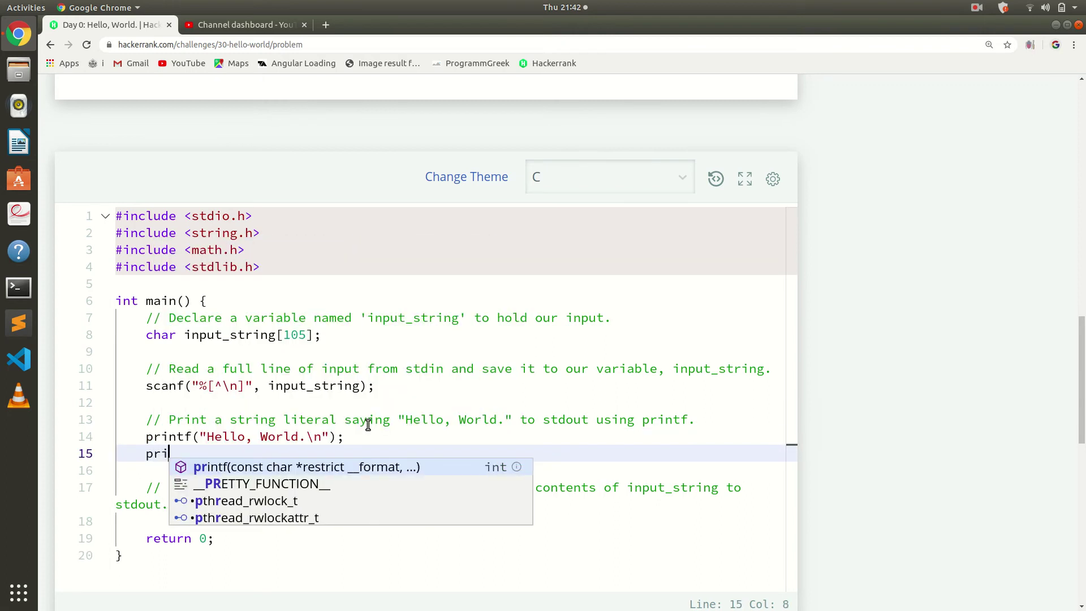
{"action": "type", "text": "ntf"}
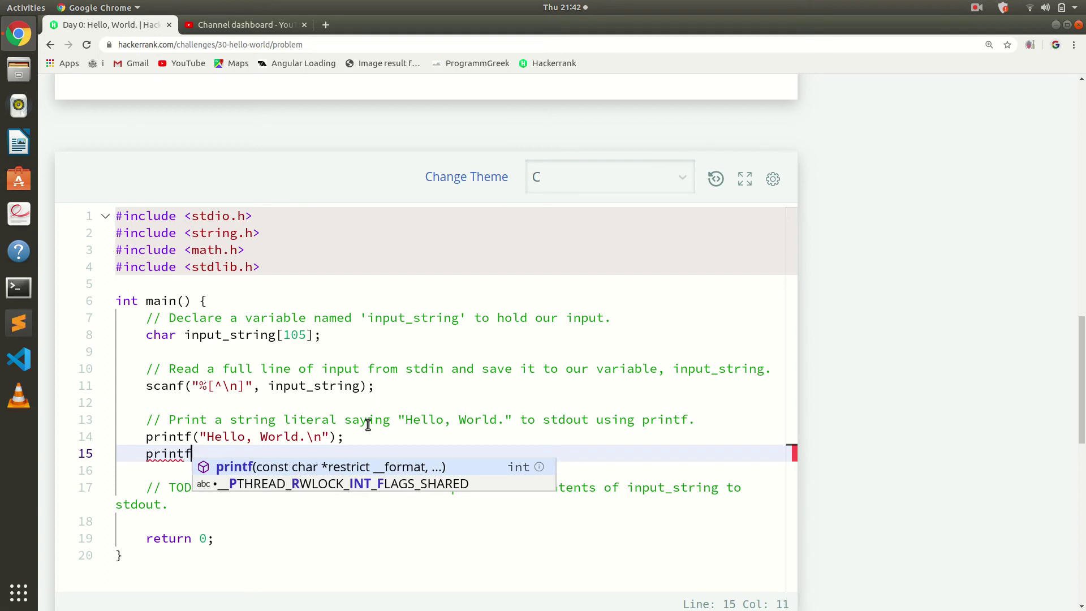
{"action": "type", "text": "(\"%"}
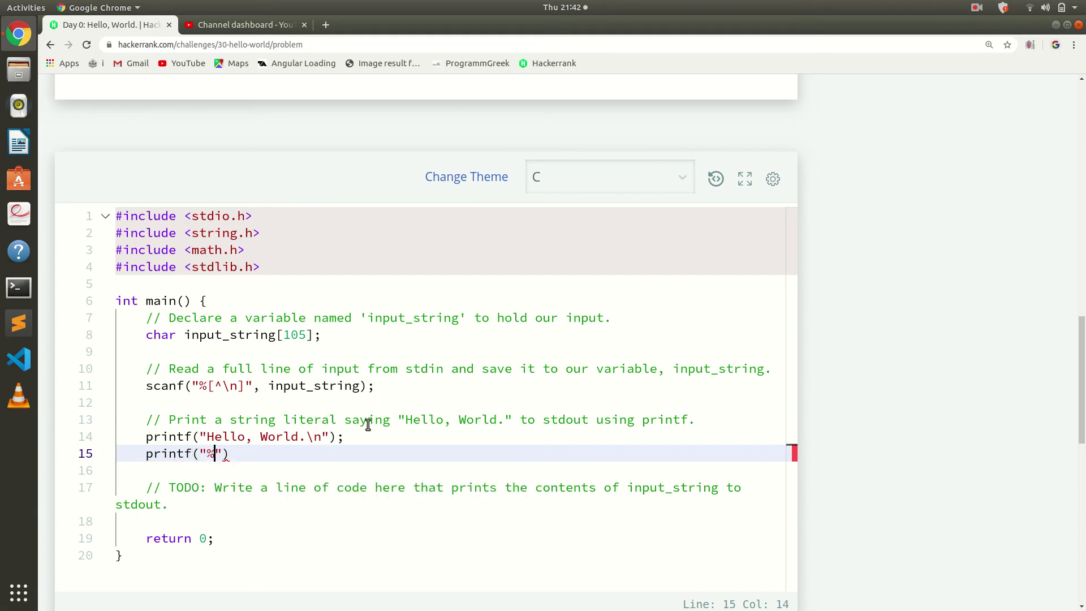
{"action": "type", "text": "s"}
{"action": "key", "text": "Right"}
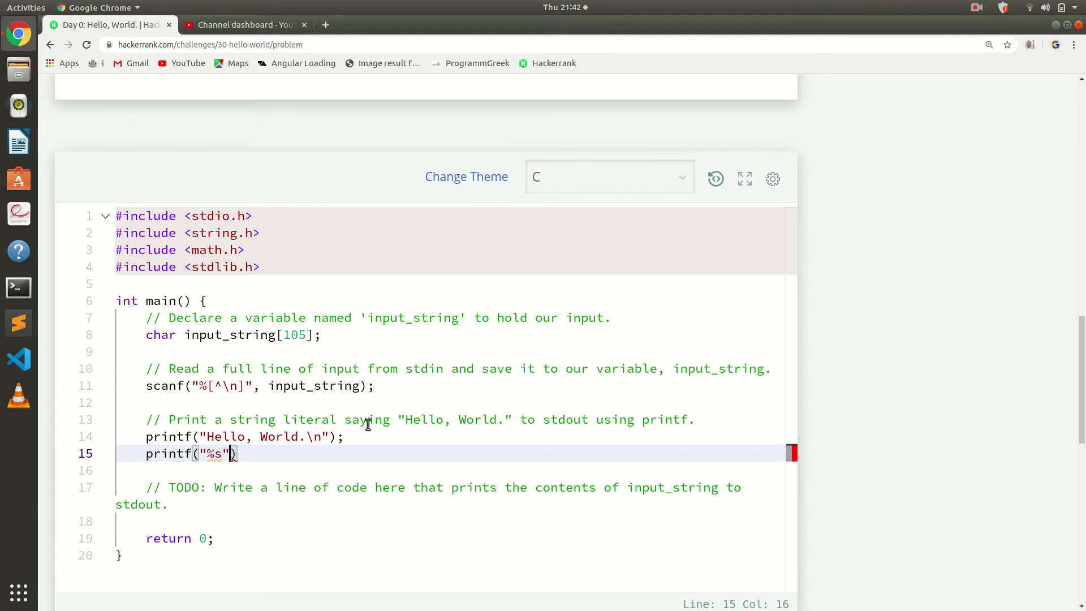
{"action": "type", "text": ","}
{"action": "type", "text": "input"}
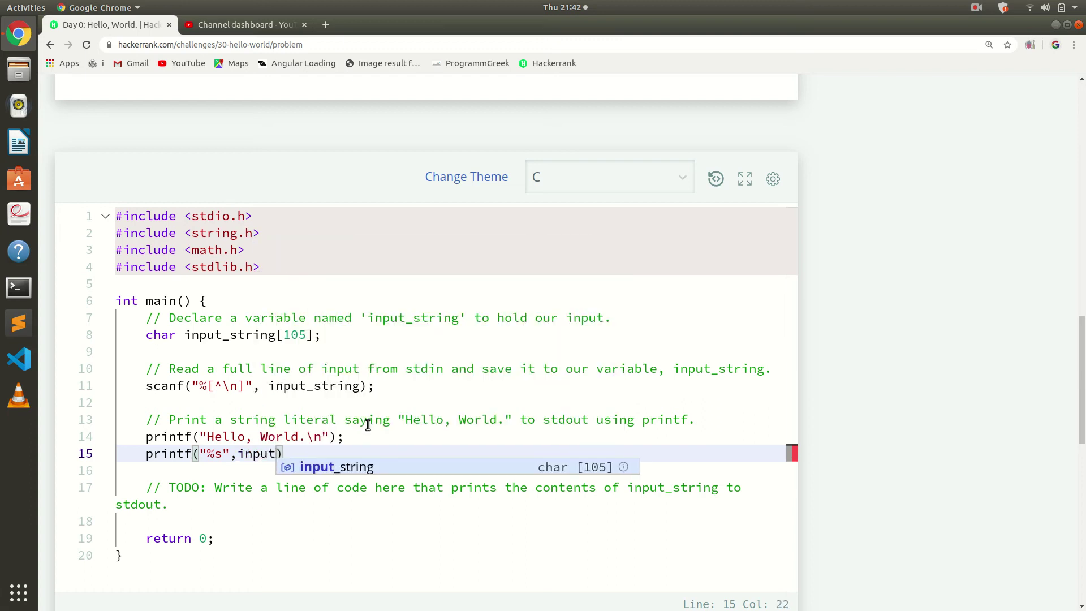
{"action": "key", "text": "Tab"}
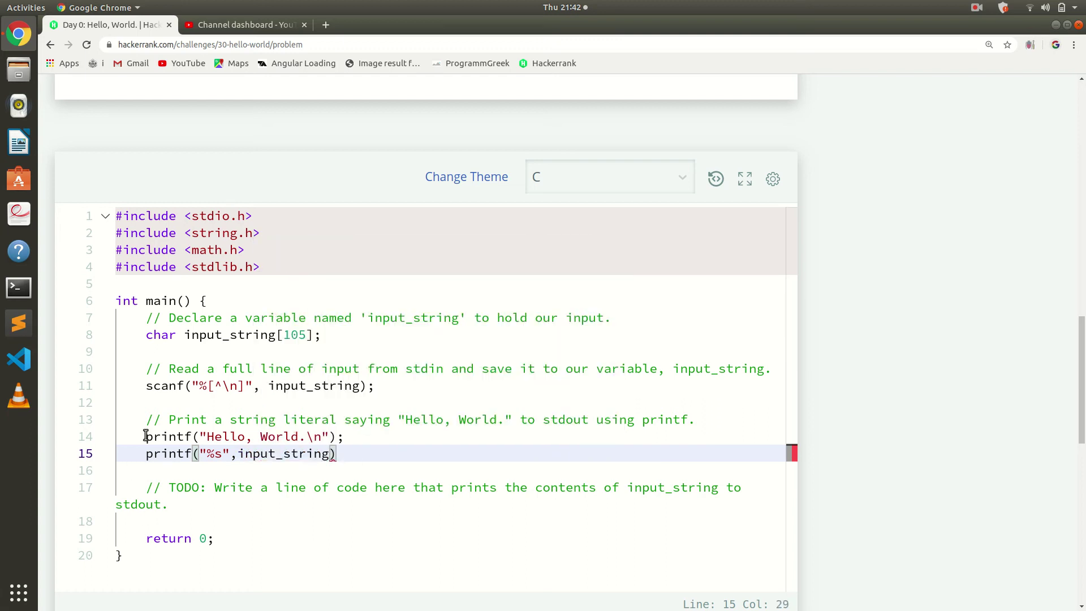
{"action": "left_click", "coordinate": [338, 453]}
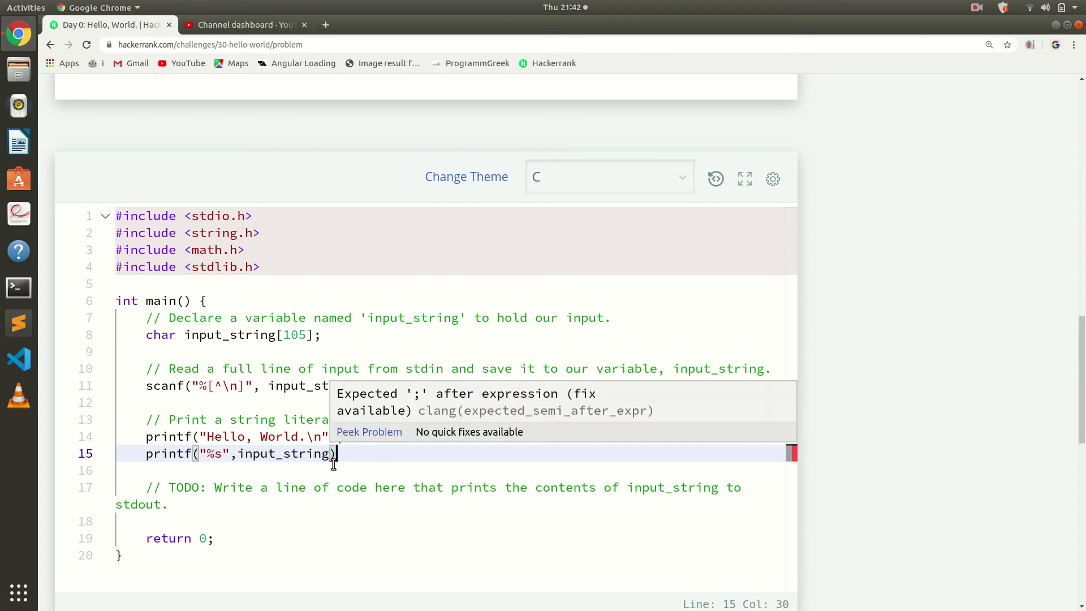
{"action": "type", "text": ";"}
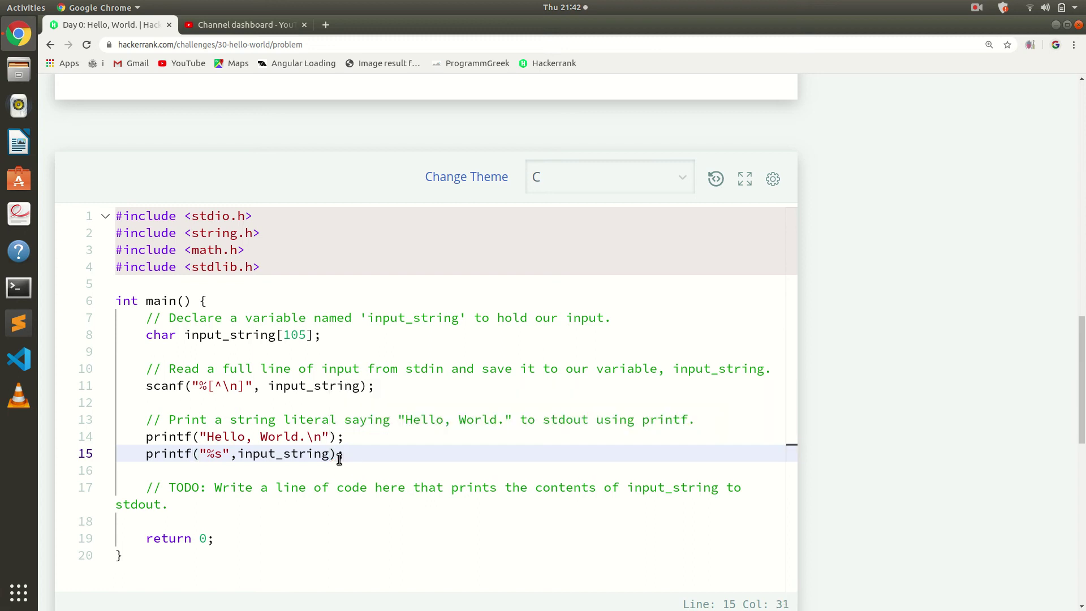
{"action": "scroll", "coordinate": [340, 424], "scroll_direction": "down", "scroll_amount": 5}
Step: Run the code on the sample test case, expecting Hello, World. followed by the input line
{"action": "left_click", "coordinate": [601, 477]}
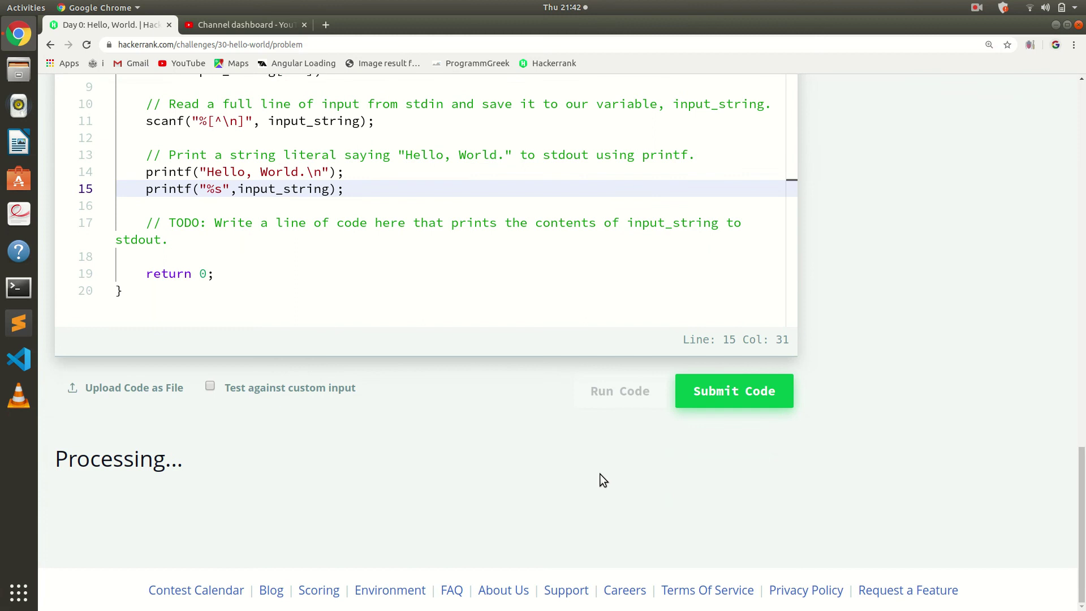
{"action": "scroll", "coordinate": [332, 509], "scroll_direction": "up", "scroll_amount": 3}
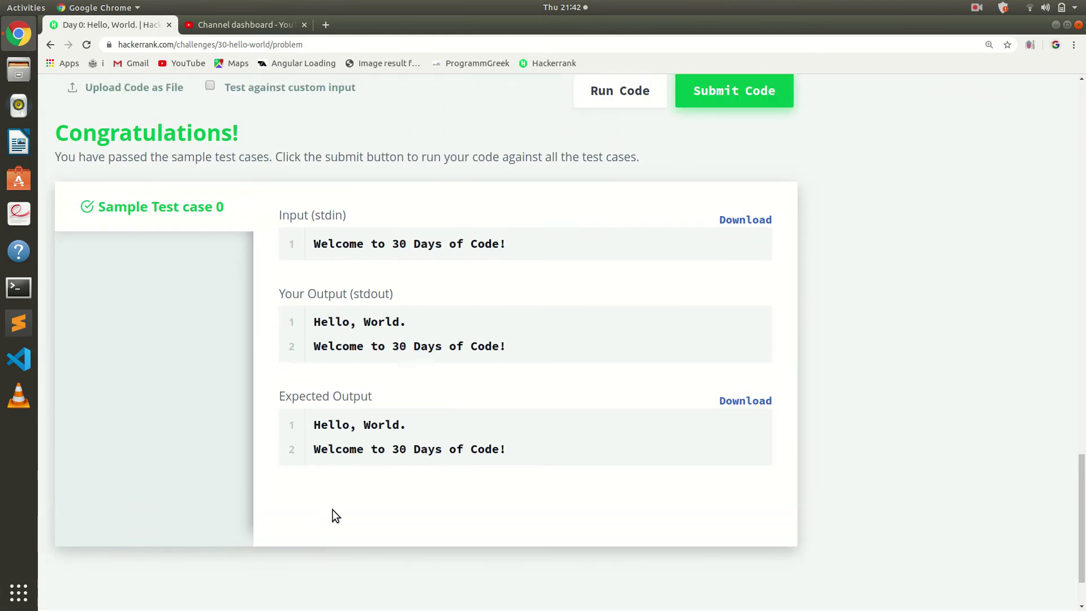
{"action": "scroll", "coordinate": [429, 410], "scroll_direction": "up", "scroll_amount": 5}
{"action": "scroll", "coordinate": [456, 344], "scroll_direction": "up", "scroll_amount": 3}
{"action": "scroll", "coordinate": [842, 261], "scroll_direction": "up", "scroll_amount": 2}
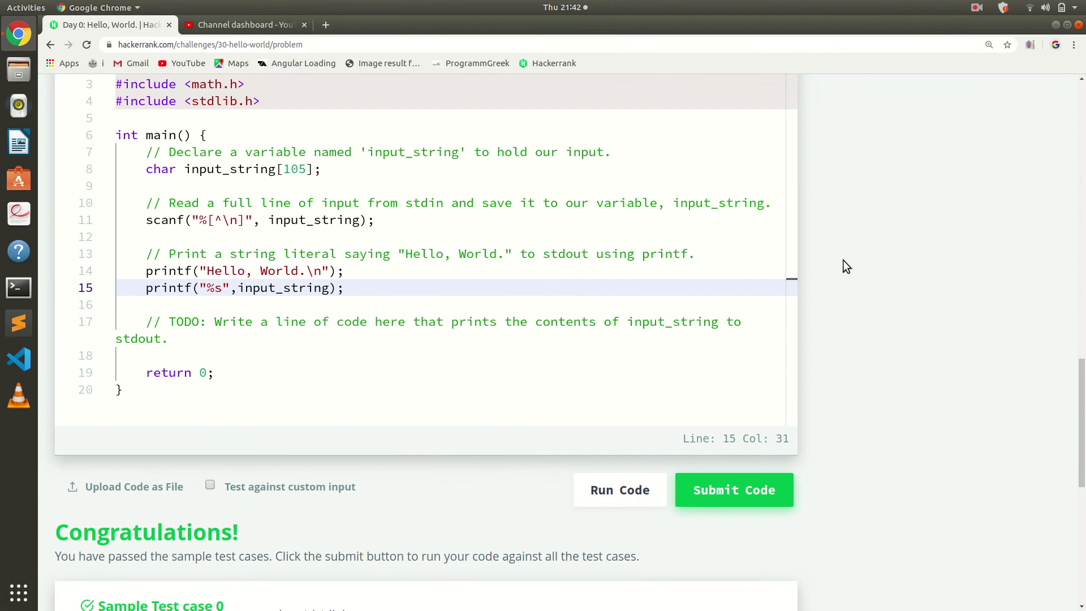
{"action": "scroll", "coordinate": [842, 260], "scroll_direction": "up", "scroll_amount": 3}
{"action": "scroll", "coordinate": [843, 260], "scroll_direction": "up", "scroll_amount": 8}
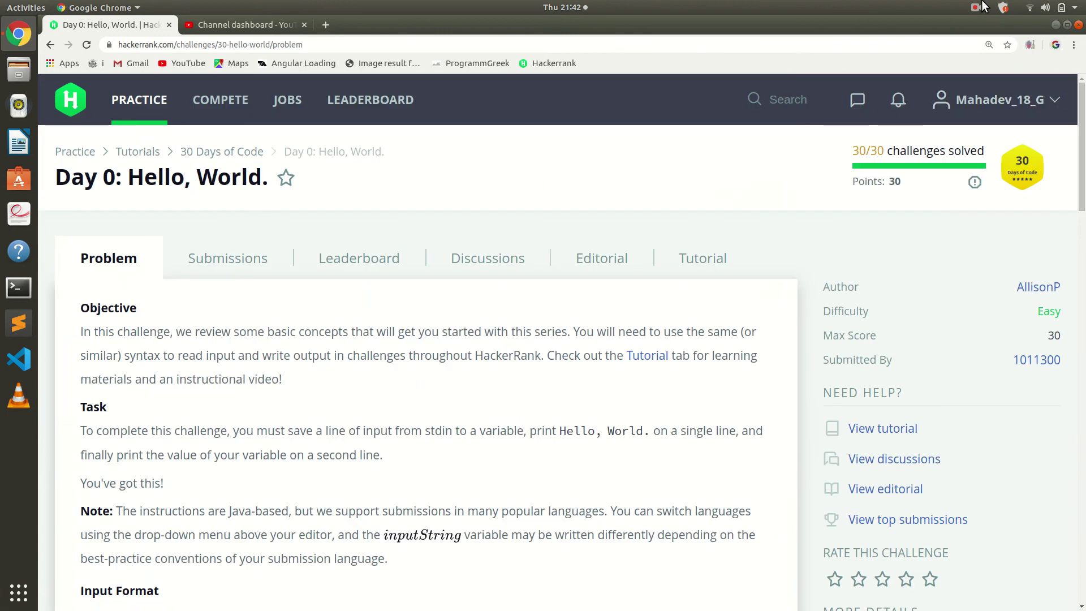